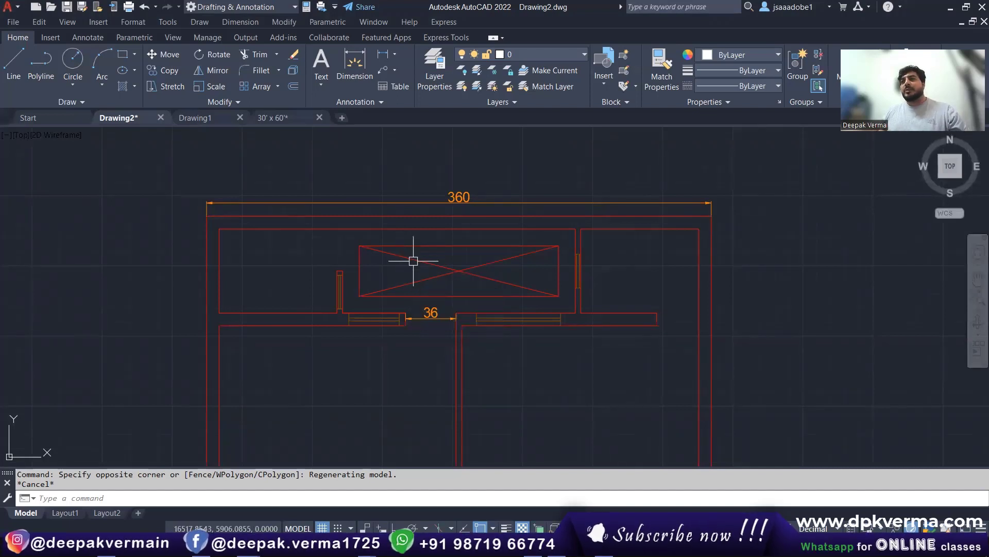
# Step: Add a 60 vertical linear dimension along the right room's height
pyautogui.scroll(2, 623, 280)
pyautogui.scroll(-2, 521, 274)
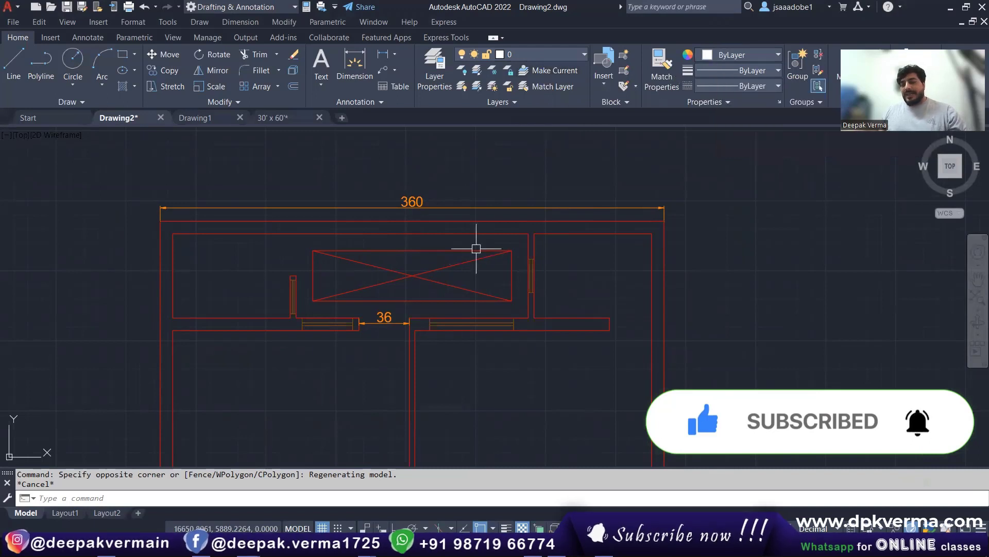
pyautogui.click(395, 54)
pyautogui.click(403, 79)
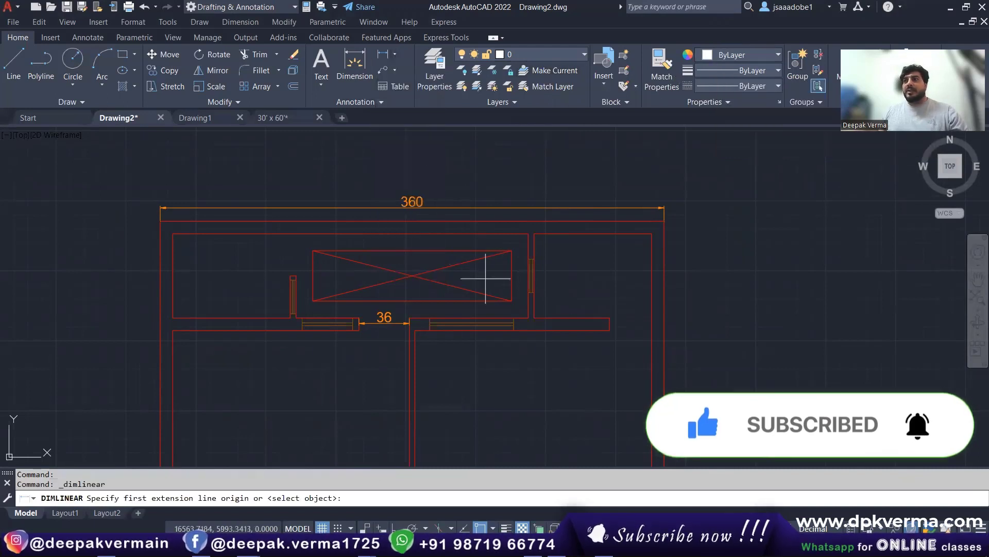
pyautogui.click(564, 235)
pyautogui.click(565, 318)
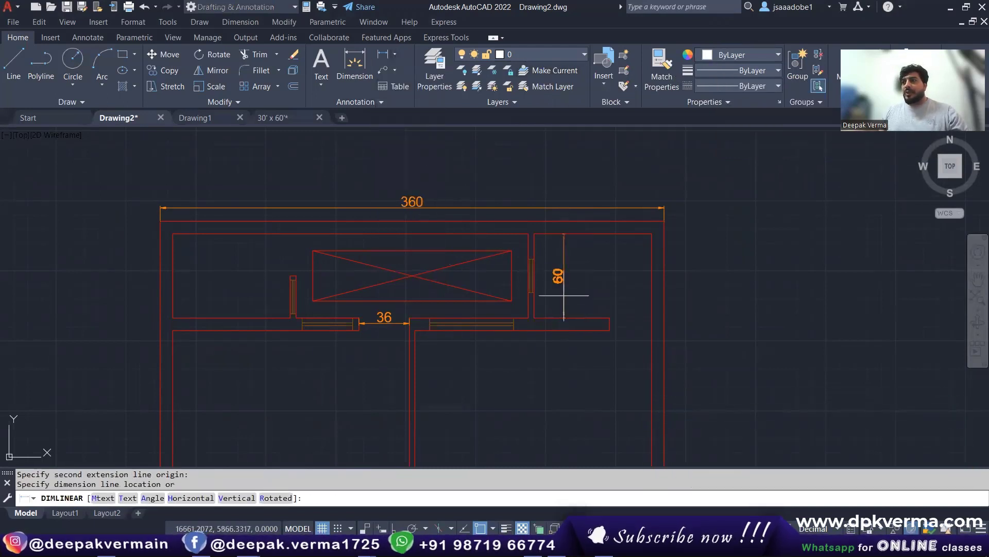
pyautogui.click(566, 293)
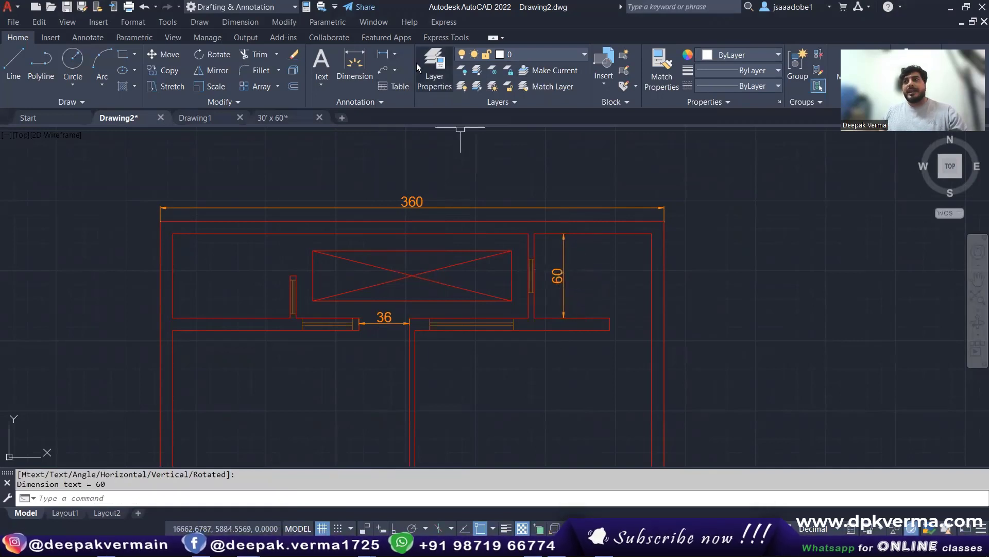
# Step: Add an 84 horizontal linear dimension across the right room's top wall
pyautogui.click(395, 53)
pyautogui.click(417, 103)
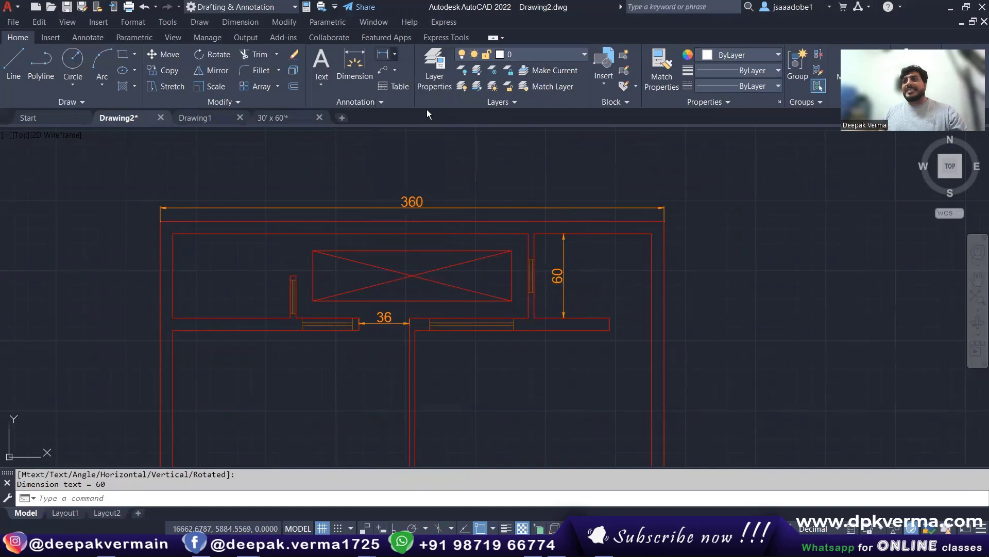
pyautogui.click(535, 235)
pyautogui.click(652, 235)
pyautogui.click(623, 253)
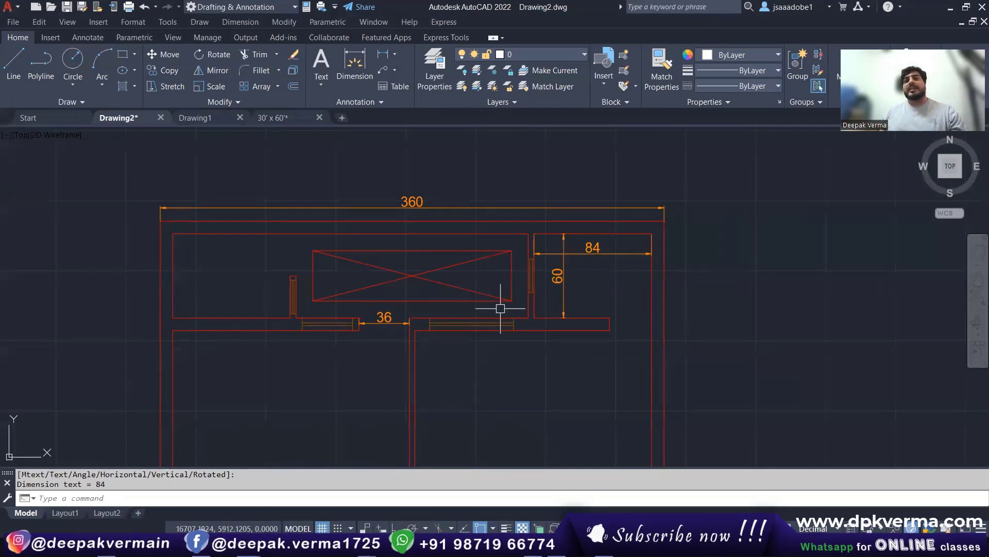
pyautogui.moveTo(501, 295); pyautogui.dragTo(519, 276, button='middle')
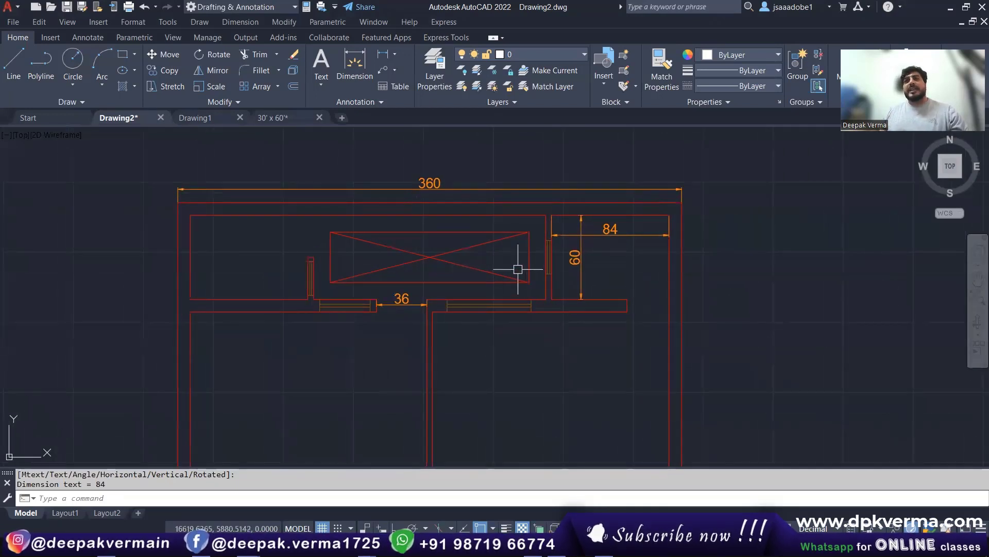
pyautogui.click(523, 55)
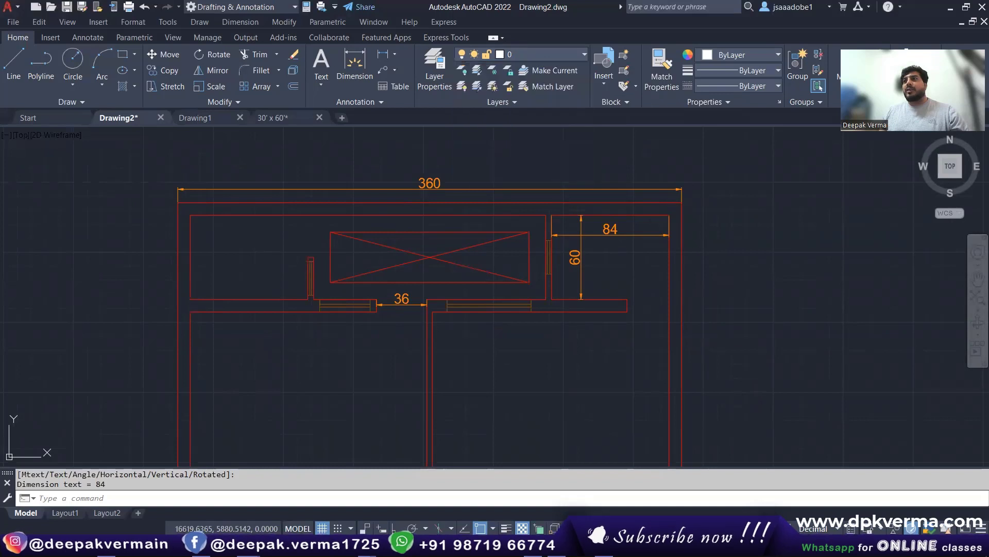
# Step: Create a layer named 'dim' with green colour index 80
pyautogui.click(628, 237)
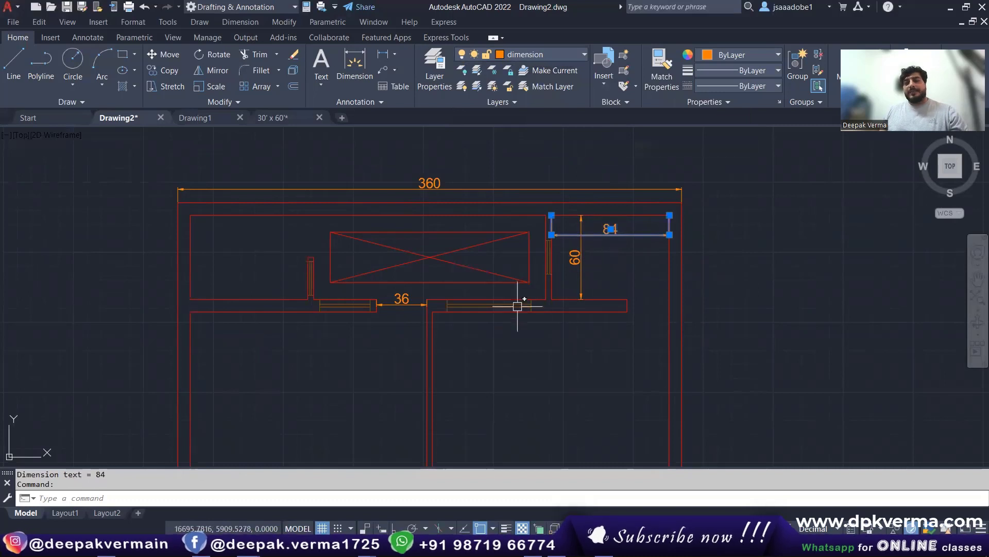
pyautogui.press('Escape')
pyautogui.click(435, 79)
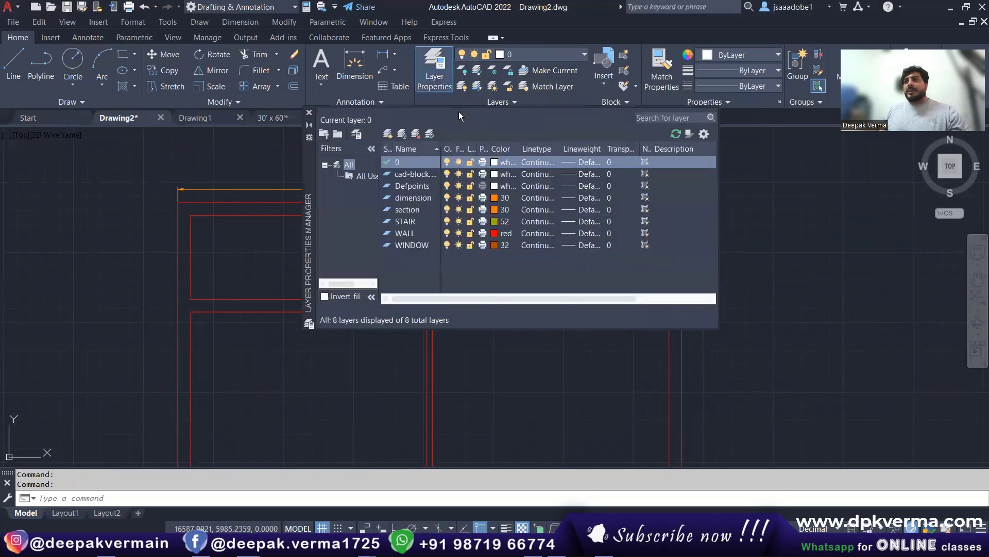
pyautogui.click(387, 135)
pyautogui.write('dim')
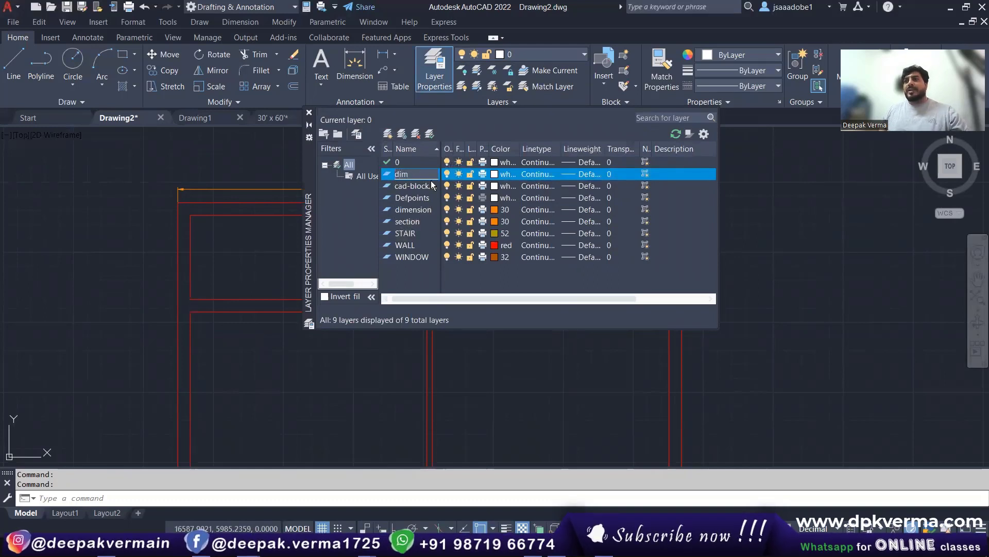
pyautogui.click(497, 174)
pyautogui.click(454, 229)
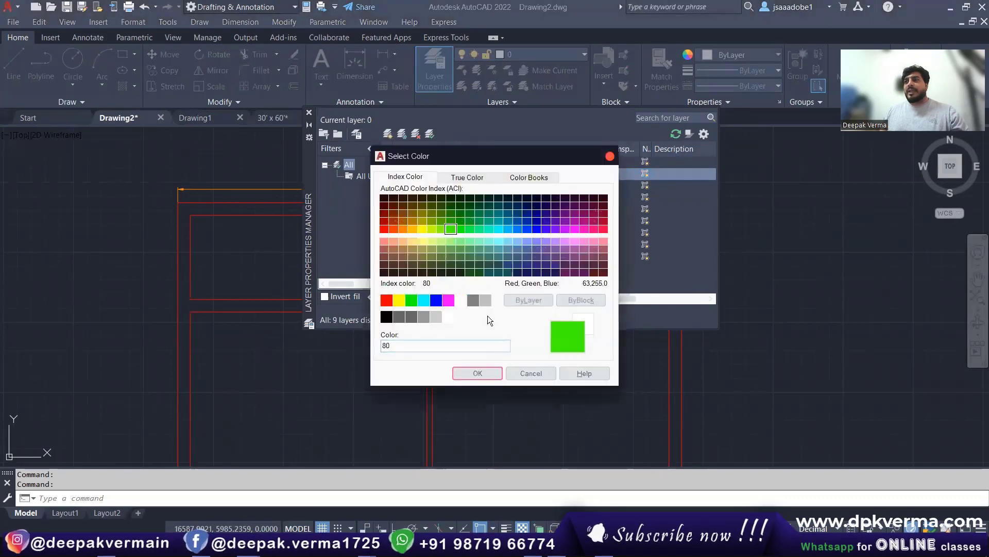
pyautogui.click(483, 373)
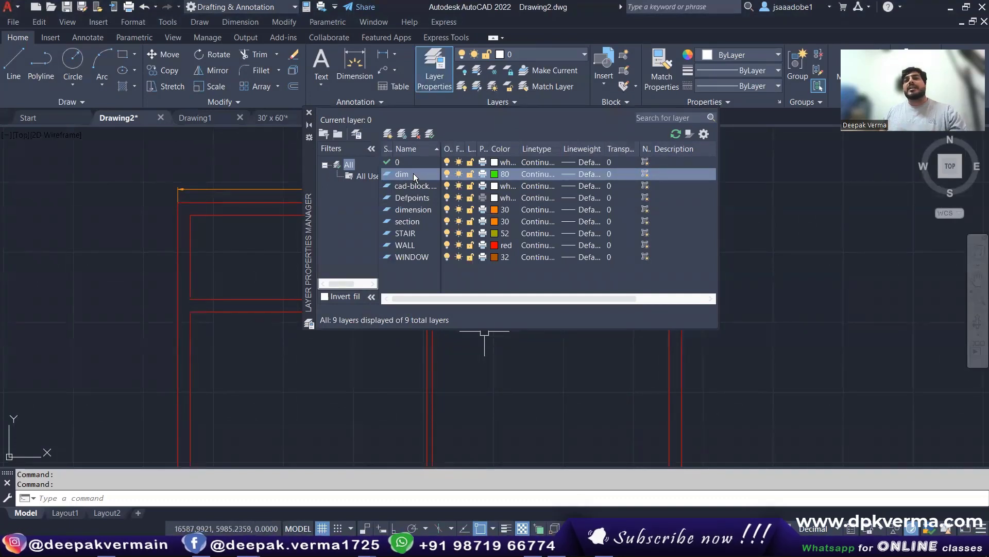
pyautogui.click(309, 112)
# Step: Start DIM and set its Layer option to 'dim' for new dimensions
pyautogui.moveTo(429, 295); pyautogui.dragTo(437, 295, button='middle')
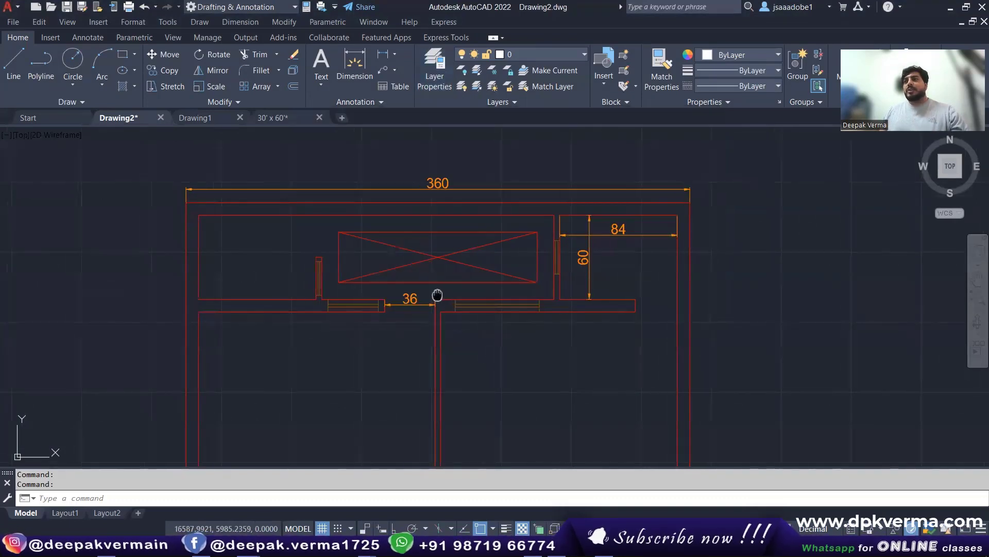
pyautogui.write('Di')
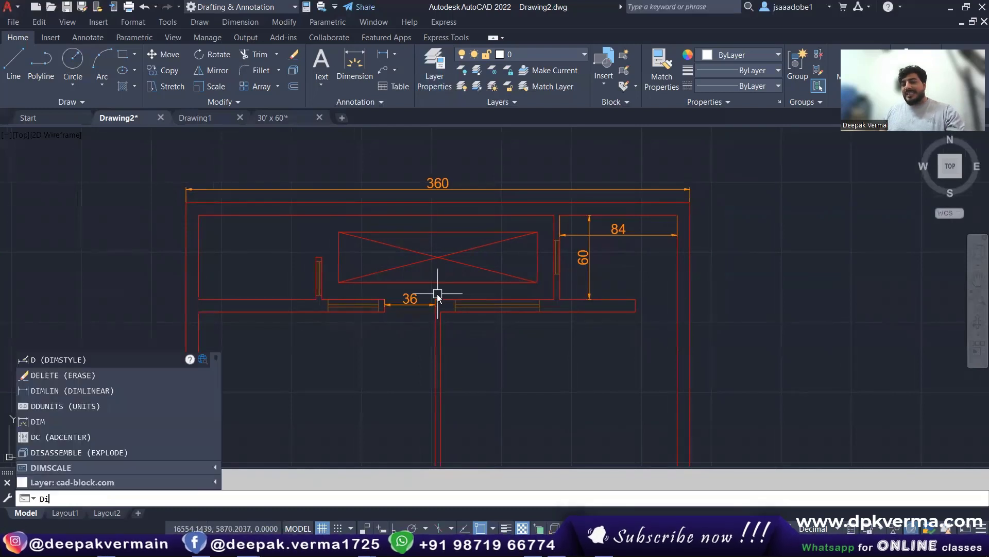
pyautogui.write('m')
pyautogui.press('Return')
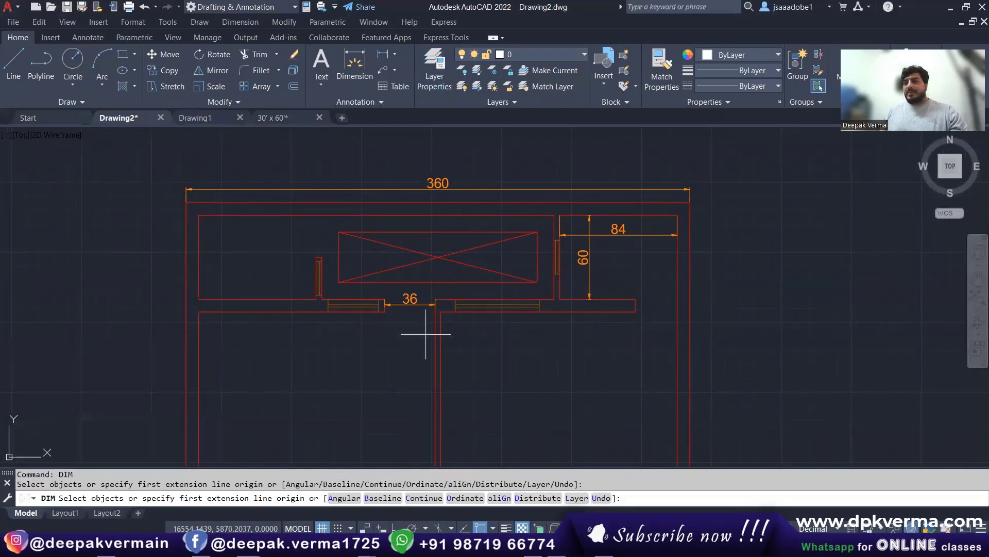
pyautogui.click(576, 498)
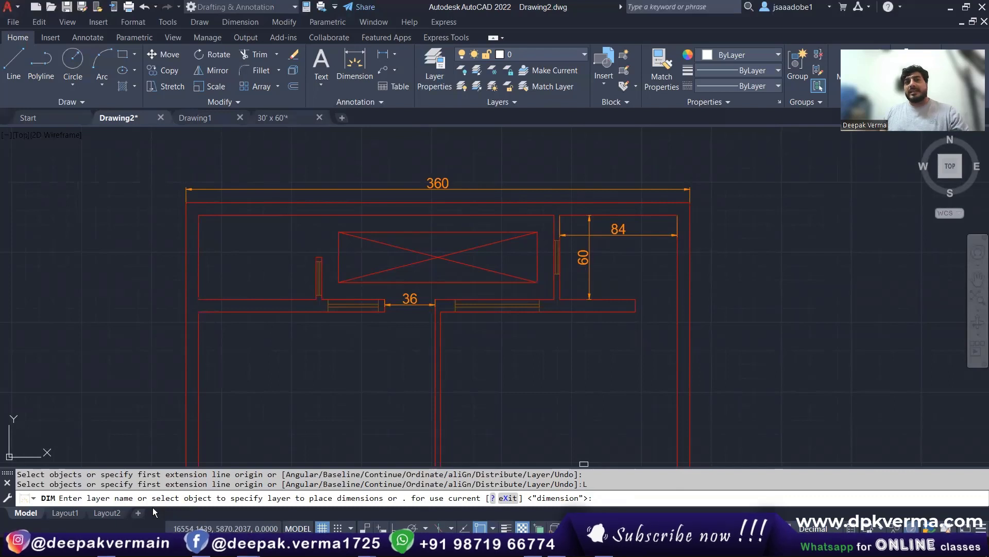
pyautogui.write('di')
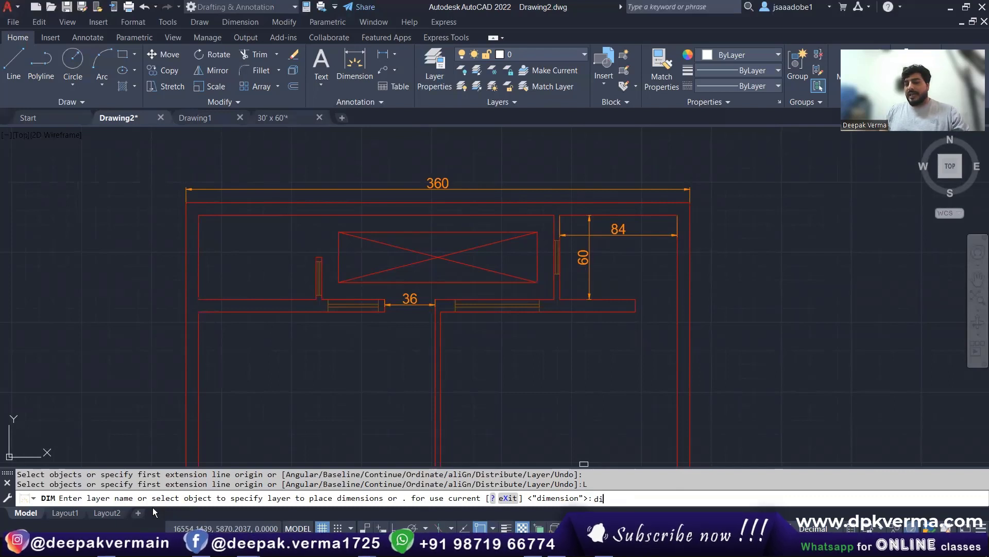
pyautogui.write('m')
pyautogui.press('Return')
pyautogui.press('Return')
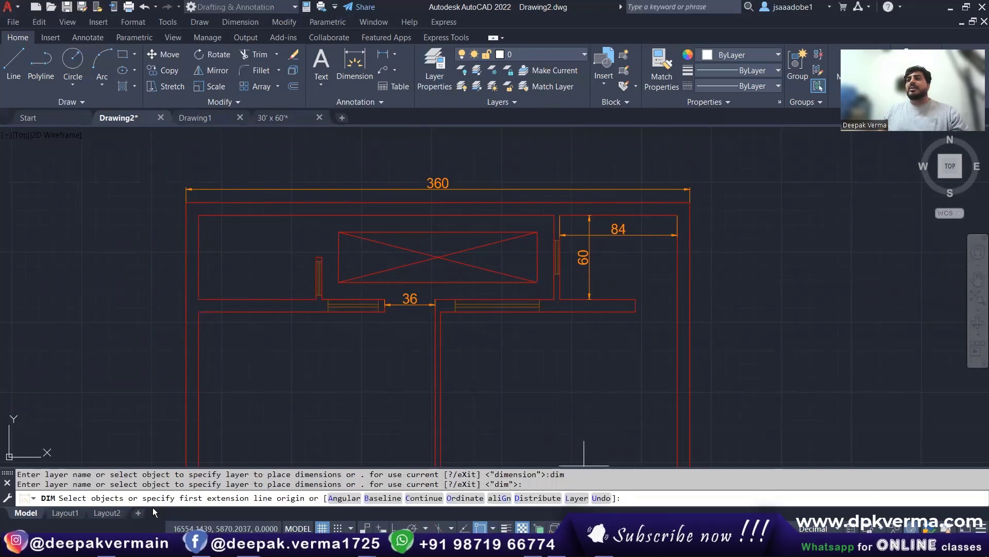
pyautogui.press('Return')
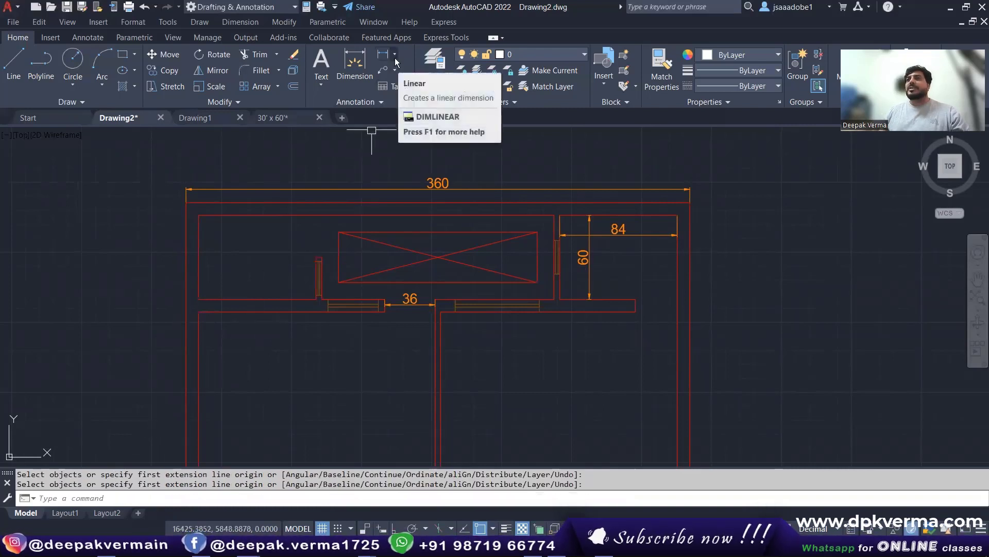
# Step: Dimension the 30 wall stub with a linear dimension
pyautogui.click(396, 55)
pyautogui.click(415, 78)
pyautogui.moveTo(533, 344); pyautogui.dragTo(534, 283, button='middle')
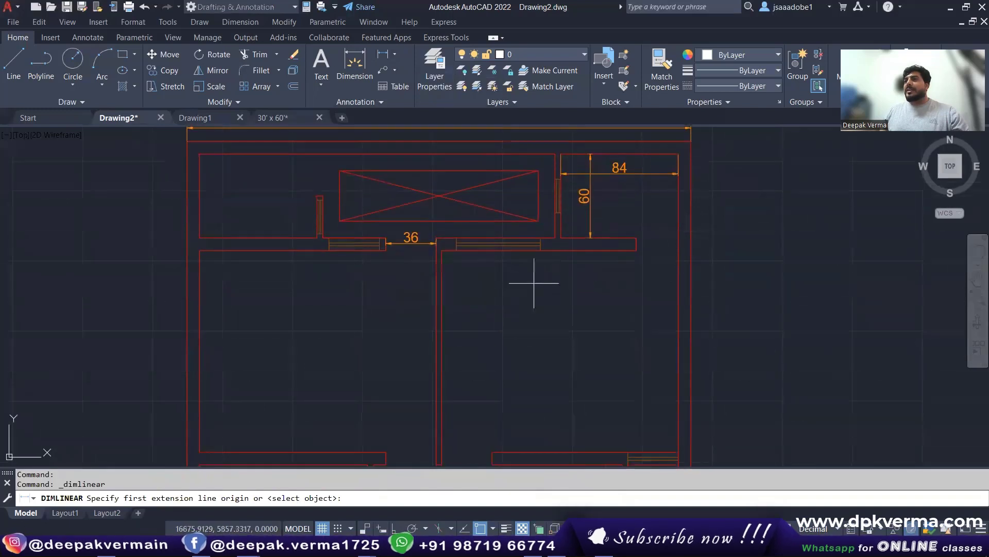
pyautogui.click(637, 238)
pyautogui.click(677, 238)
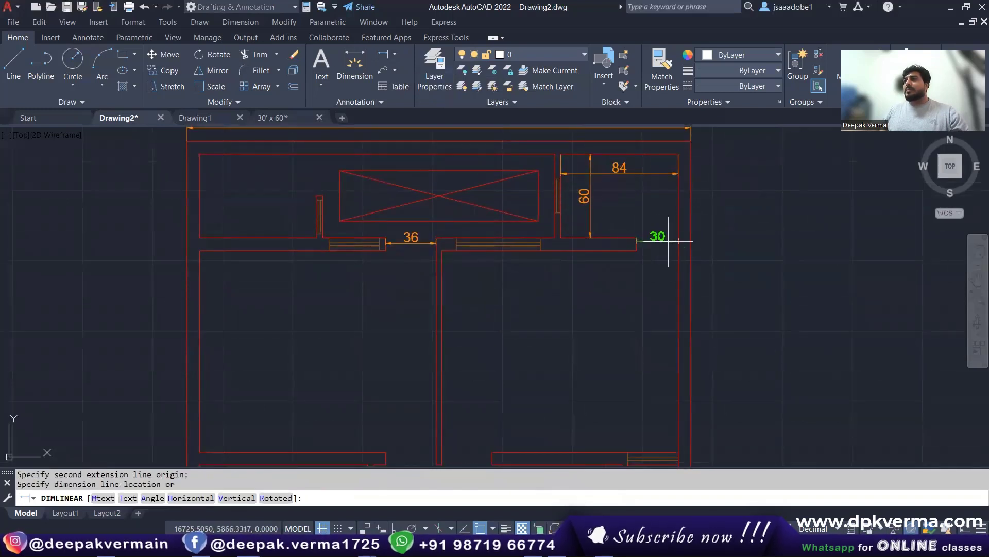
pyautogui.press('Return')
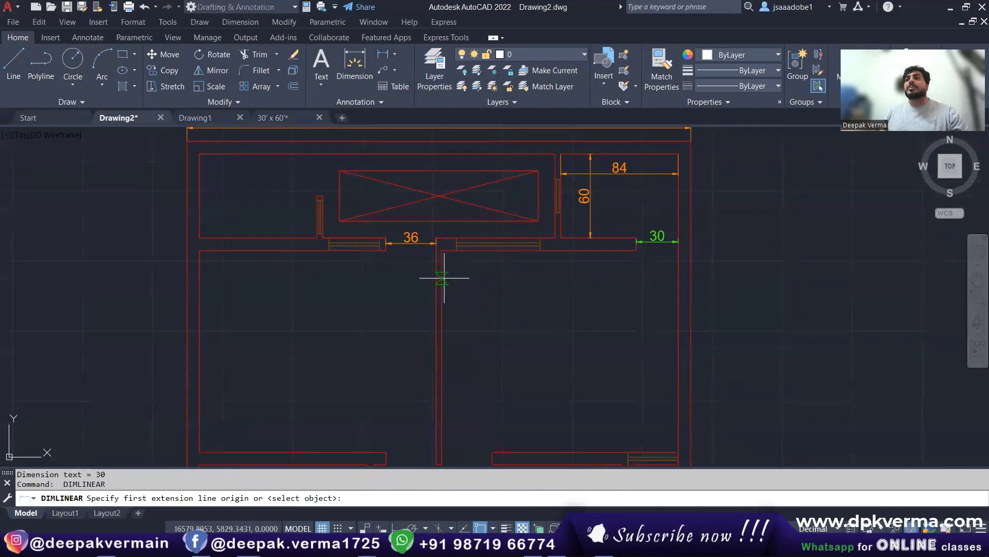
# Step: Add the two 169 width dimensions across the right and left lower rooms
pyautogui.click(442, 277)
pyautogui.click(678, 277)
pyautogui.click(640, 277)
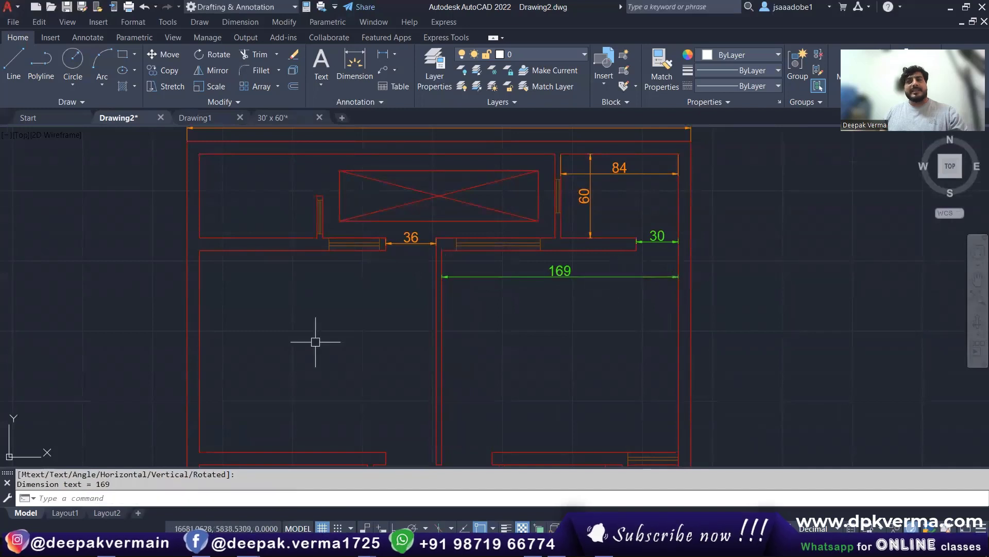
pyautogui.press('Return')
pyautogui.click(200, 284)
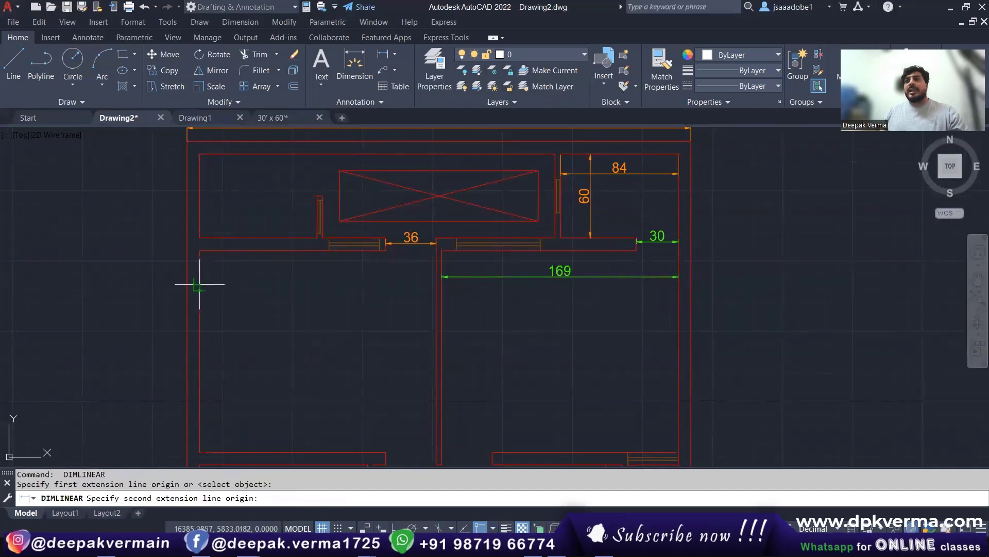
pyautogui.click(436, 278)
pyautogui.click(410, 242)
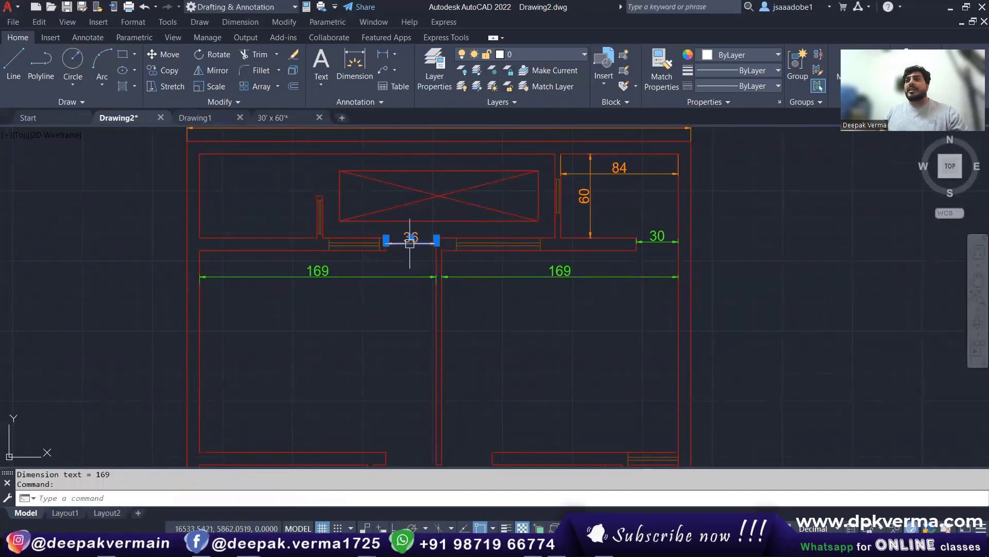
# Step: Move the existing 36 dimension onto the dim layer
pyautogui.click(535, 56)
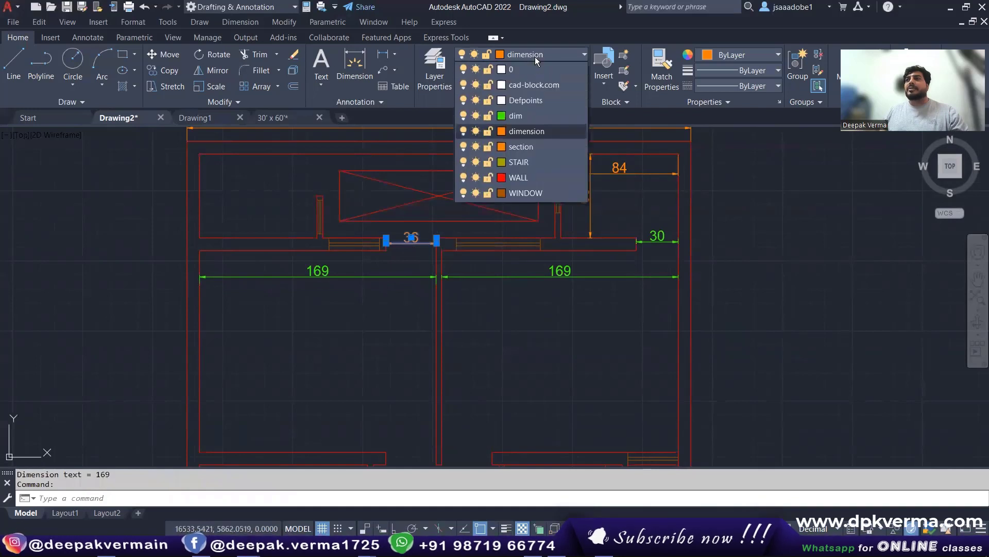
pyautogui.click(514, 117)
pyautogui.press('Escape')
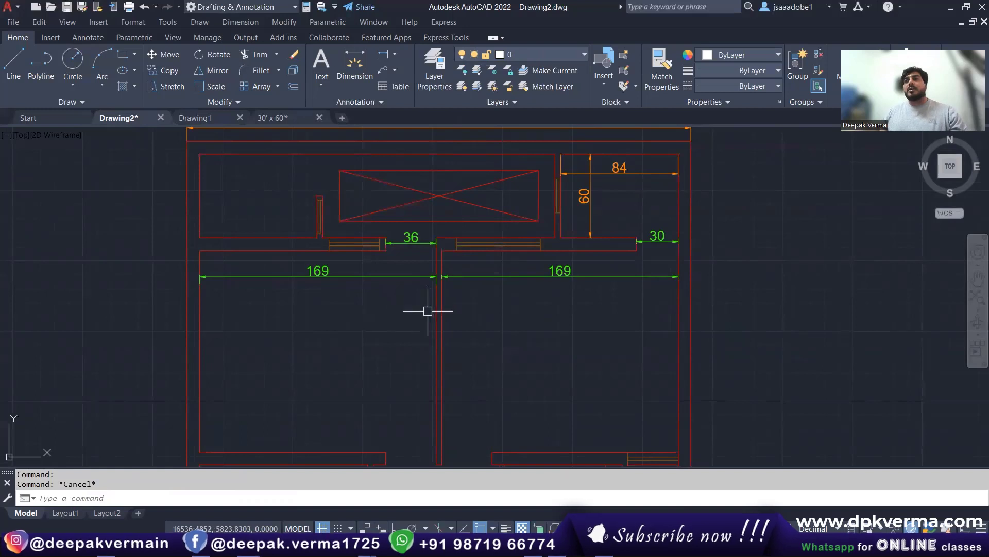
# Step: Use DIM to add a 60 vertical dimension on the left upper room's wall
pyautogui.moveTo(428, 311); pyautogui.dragTo(398, 334, button='middle')
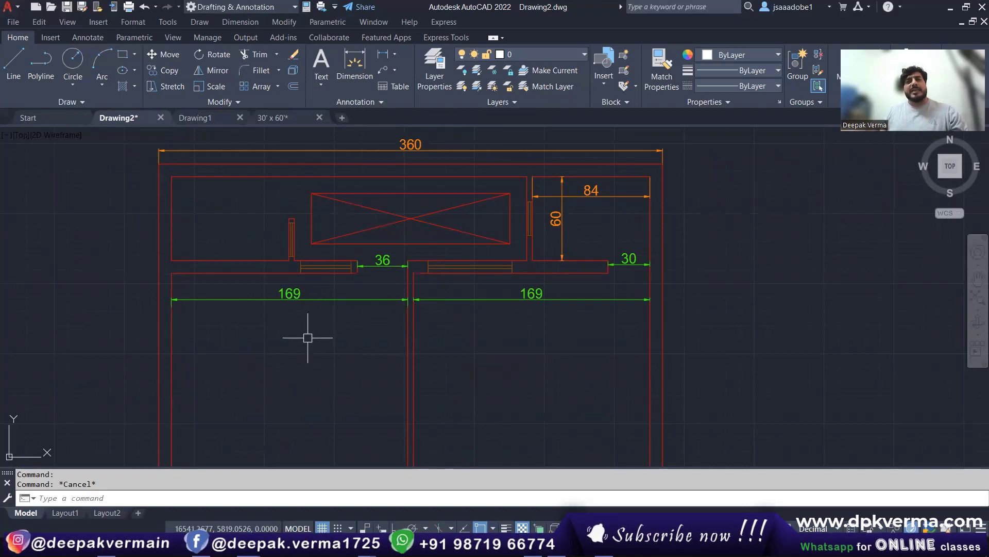
pyautogui.moveTo(308, 338); pyautogui.dragTo(309, 335, button='middle')
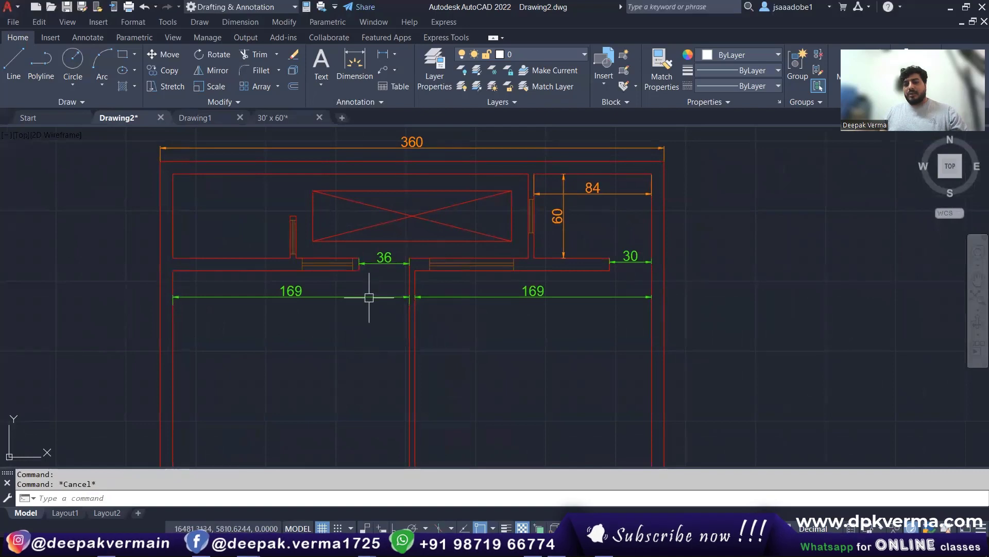
pyautogui.write('dim')
pyautogui.press('Return')
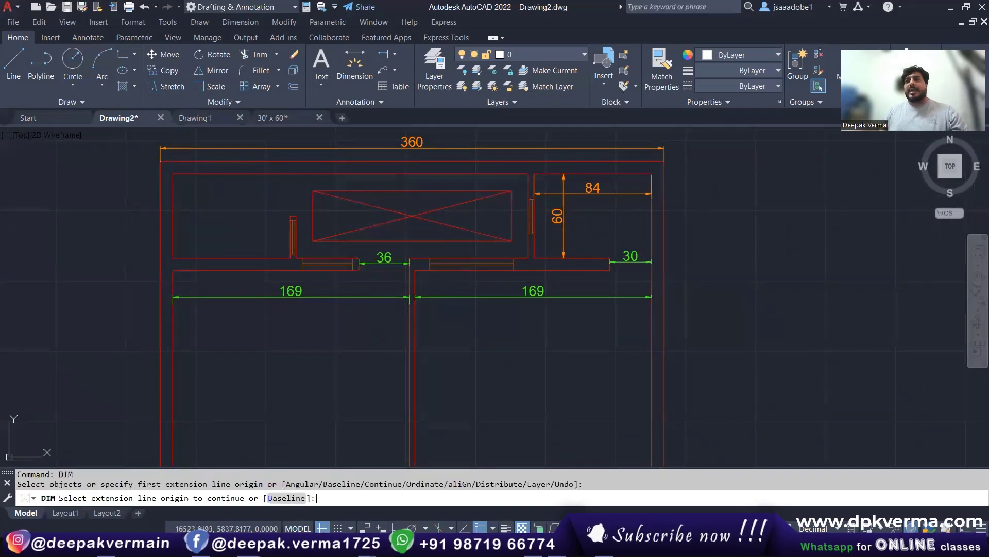
pyautogui.scroll(-5, 327, 294)
pyautogui.scroll(5, 229, 274)
pyautogui.moveTo(229, 274); pyautogui.dragTo(279, 260, button='middle')
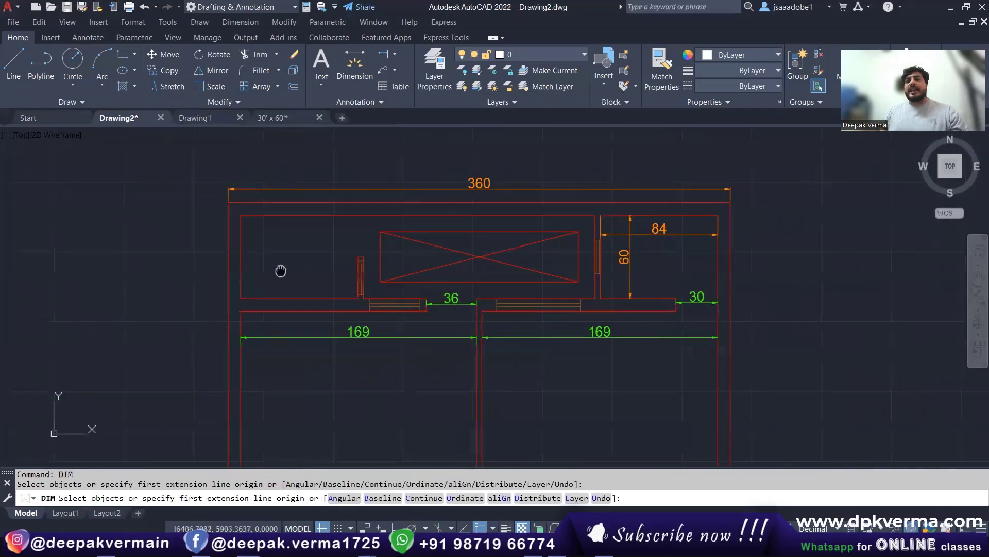
pyautogui.click(244, 212)
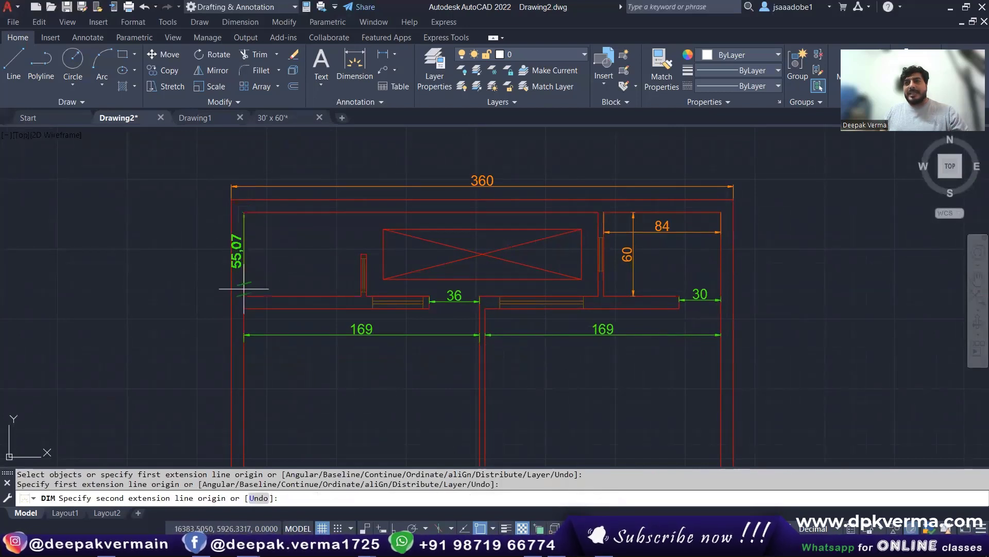
pyautogui.click(244, 296)
pyautogui.click(265, 265)
# Step: Dimension the circle's Ø51.66 diameter and the triangle's 90° angle
pyautogui.scroll(-2, 295, 277)
pyautogui.moveTo(208, 282)
pyautogui.mouseDown(button='middle')
pyautogui.moveTo(393, 331)
pyautogui.moveTo(453, 287)
pyautogui.mouseUp(button='middle')
pyautogui.scroll(3, 361, 278)
pyautogui.moveTo(579, 261); pyautogui.dragTo(501, 267, button='middle')
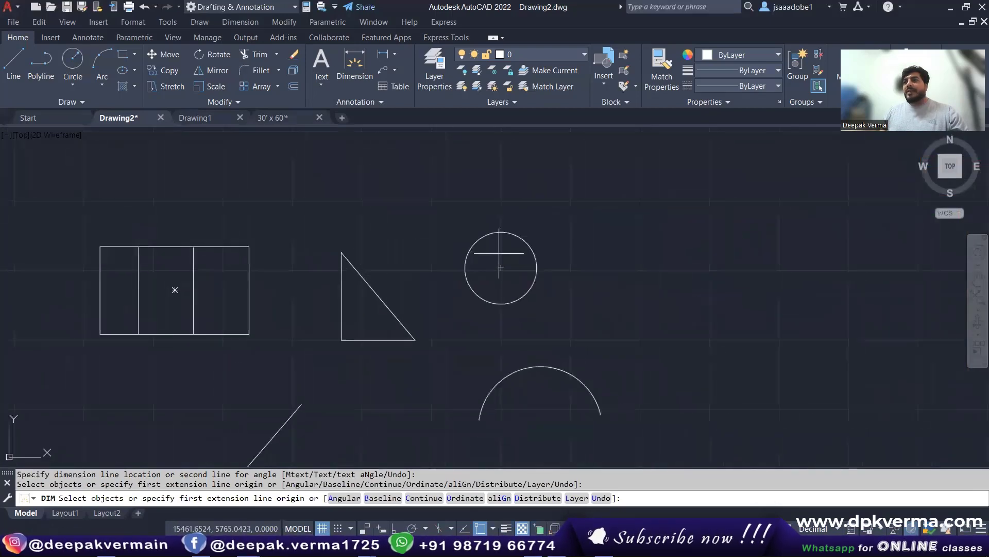
pyautogui.click(526, 242)
pyautogui.click(542, 210)
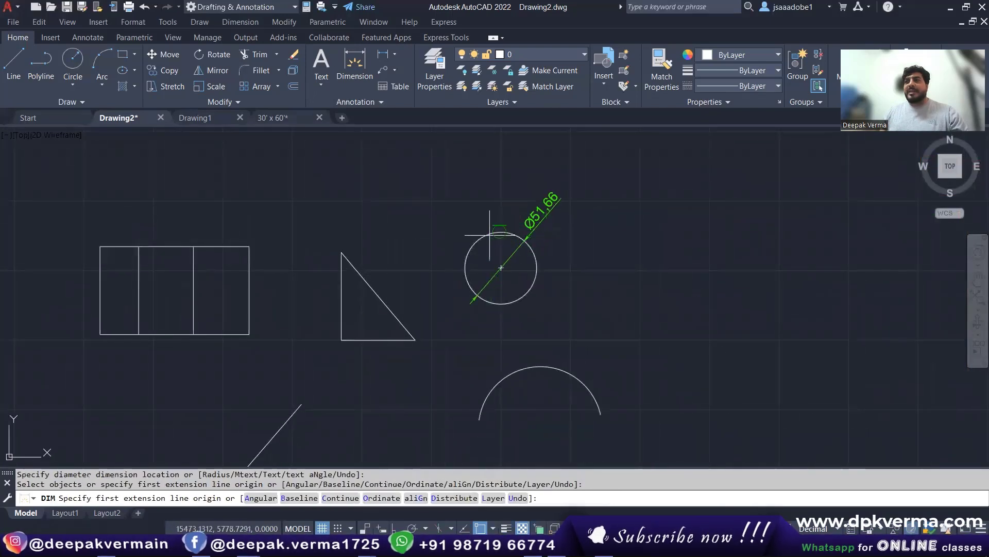
pyautogui.click(341, 289)
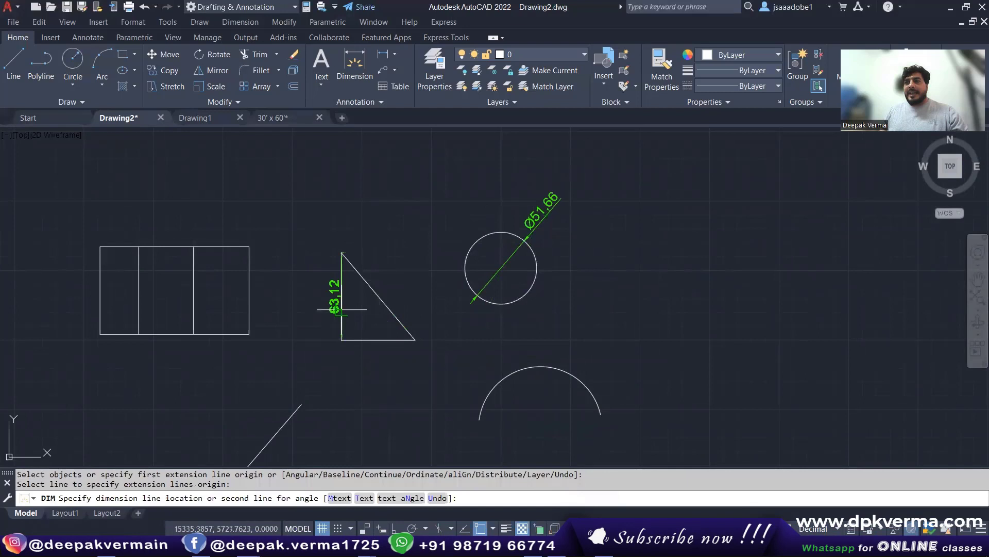
pyautogui.click(363, 338)
pyautogui.click(361, 320)
# Step: Dimension the line's 72.81 length and the arc's R44.43 radius
pyautogui.moveTo(285, 425); pyautogui.dragTo(308, 309, button='middle')
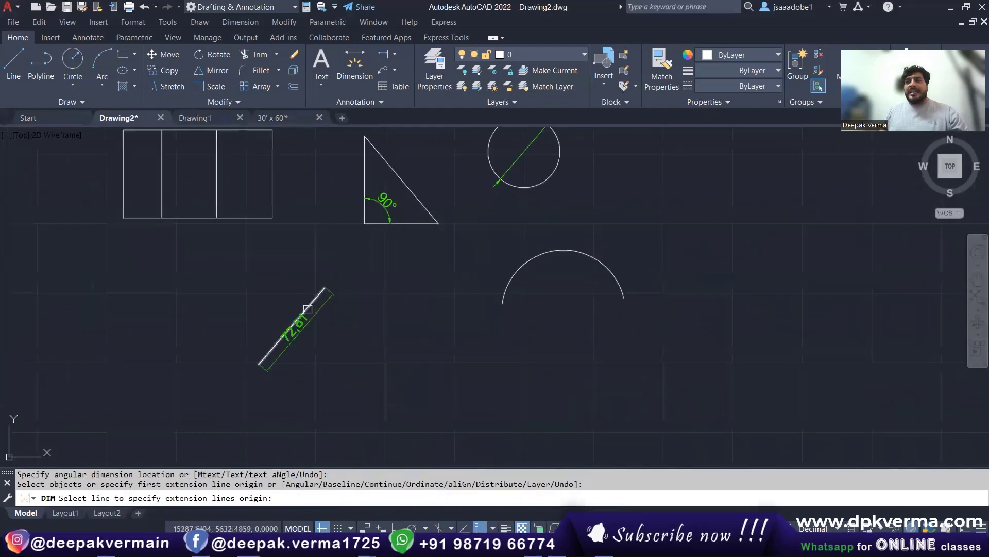
pyautogui.click(308, 309)
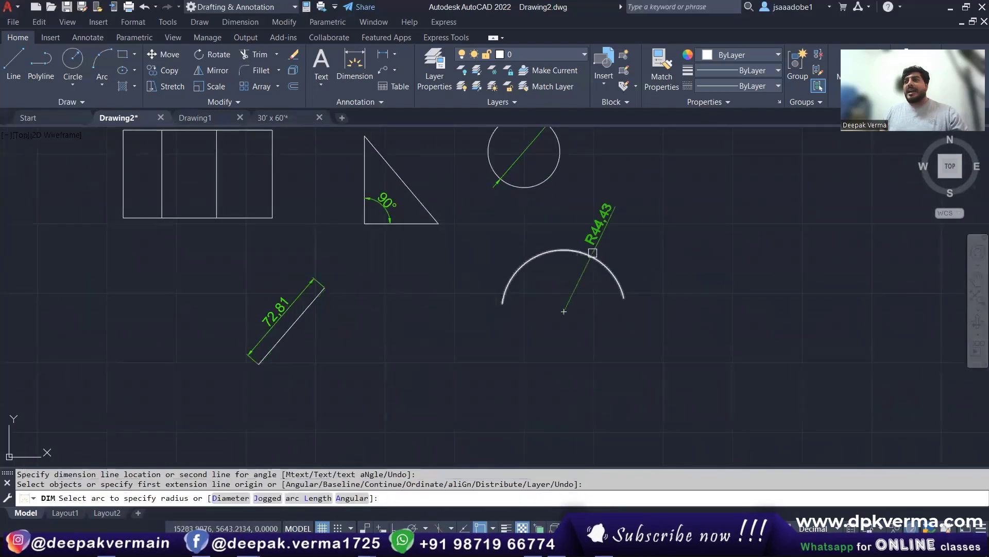
pyautogui.click(592, 252)
pyautogui.click(601, 251)
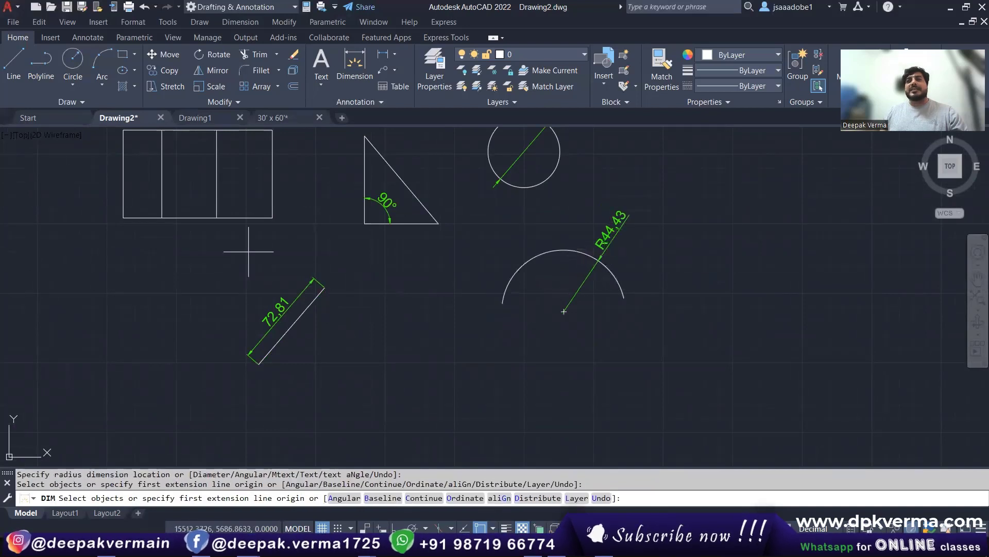
pyautogui.scroll(-2, 248, 252)
pyautogui.scroll(-2, 273, 260)
pyautogui.moveTo(317, 270); pyautogui.dragTo(273, 279, button='middle')
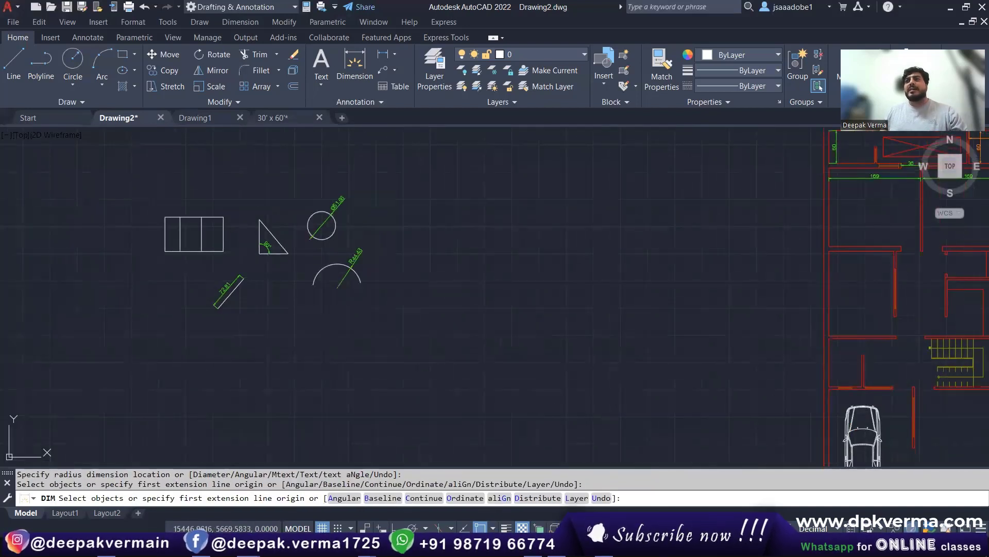
# Step: Cancel DIM and zoom back onto the floor plan's upper rooms
pyautogui.press('Escape')
pyautogui.moveTo(408, 218); pyautogui.dragTo(228, 234, button='middle')
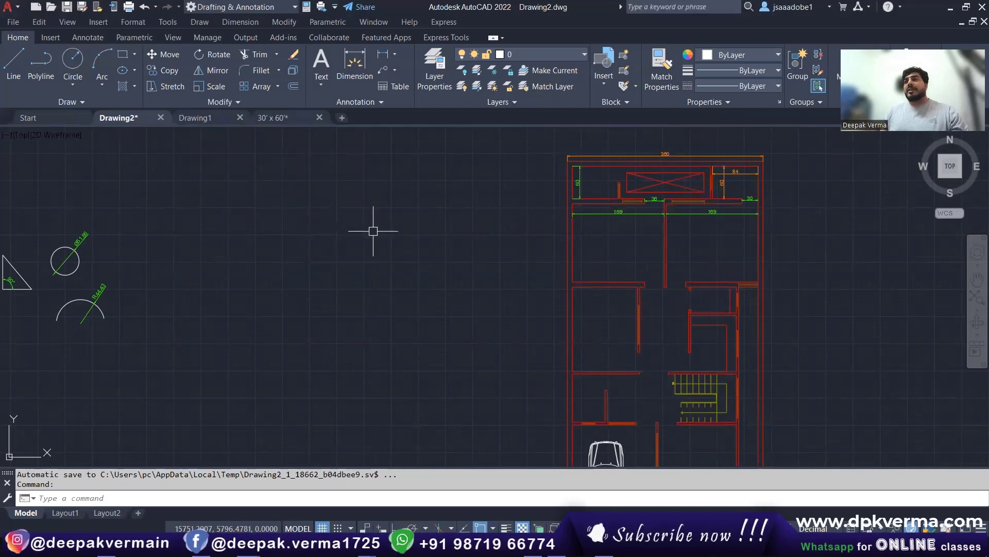
pyautogui.moveTo(376, 225); pyautogui.dragTo(239, 281, button='middle')
pyautogui.scroll(2, 491, 204)
pyautogui.scroll(2, 496, 199)
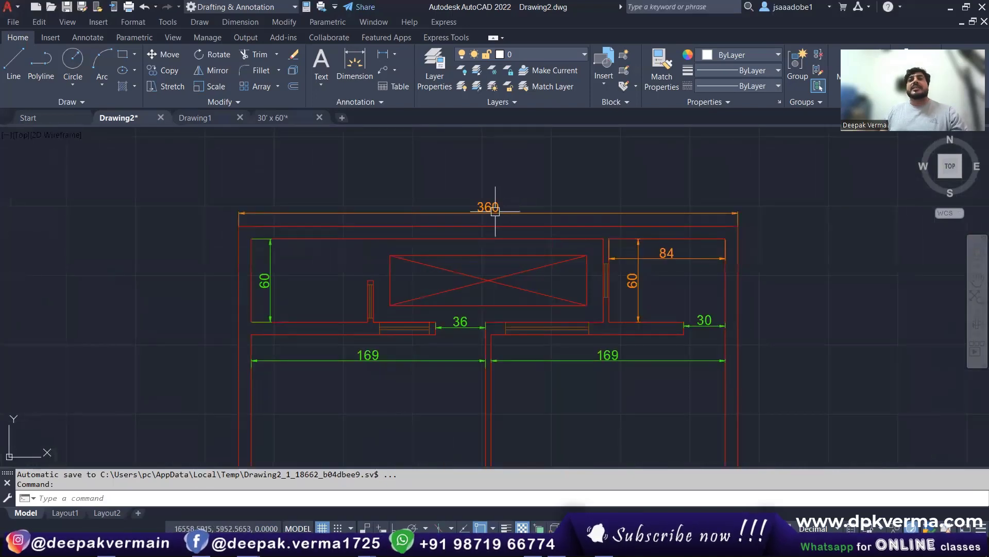